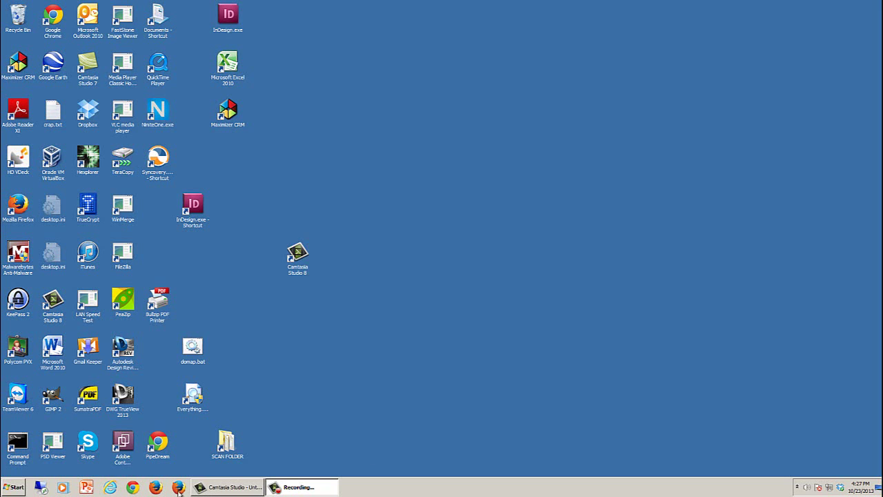
Open the DATA (\\RADON) (J:) network drive from Computer
{"action": "left_click", "coordinate": [21, 488]}
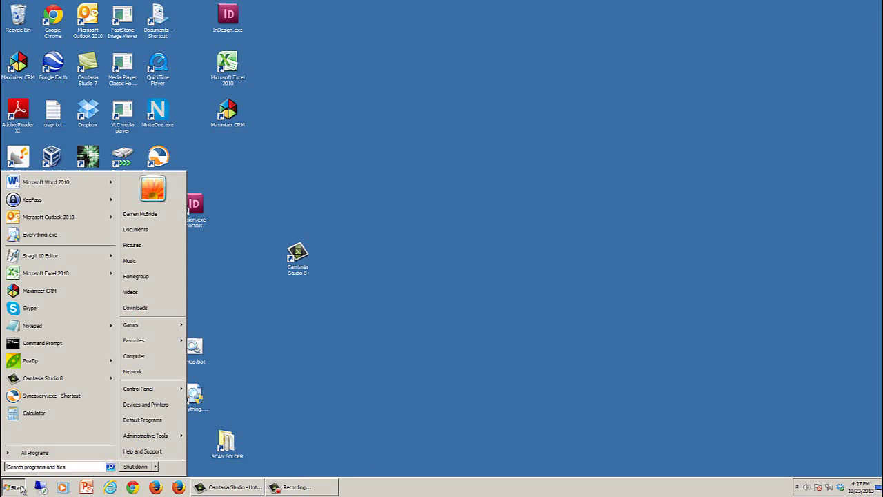
{"action": "left_click", "coordinate": [156, 357]}
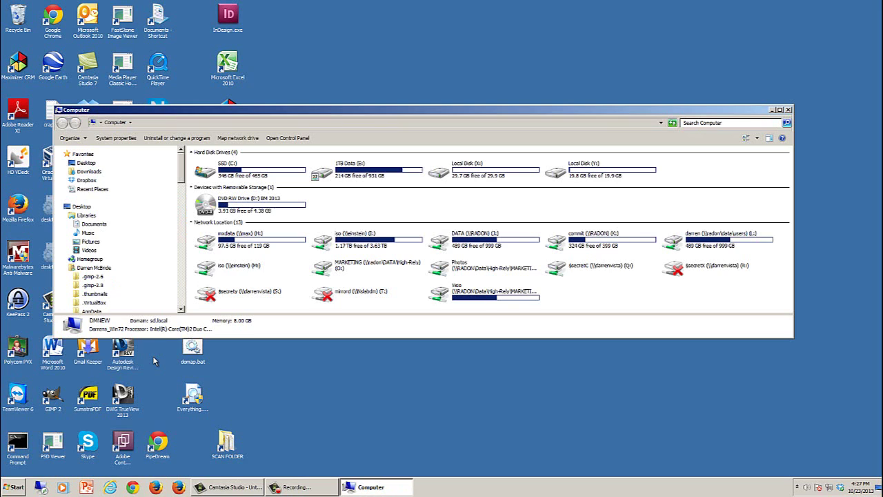
{"action": "double_click", "coordinate": [497, 246]}
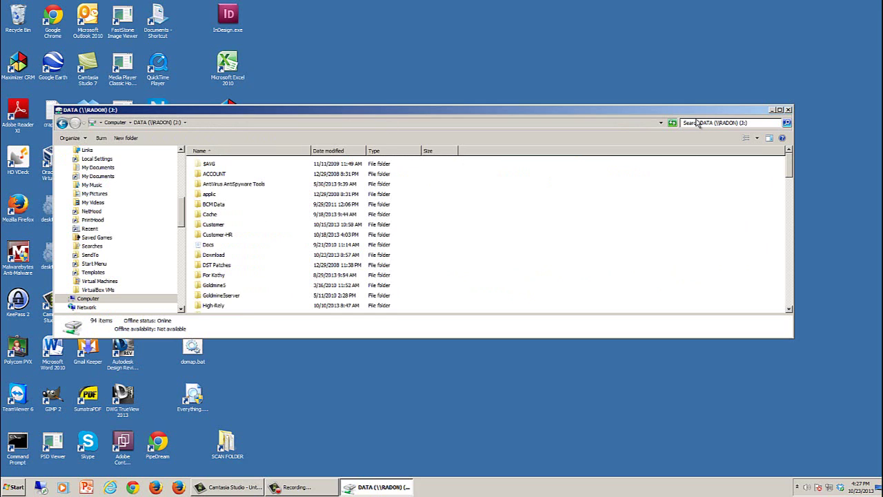
Search the DATA drive for items modified from 10/16/2013 to 10/22/2013
{"action": "left_click", "coordinate": [787, 122]}
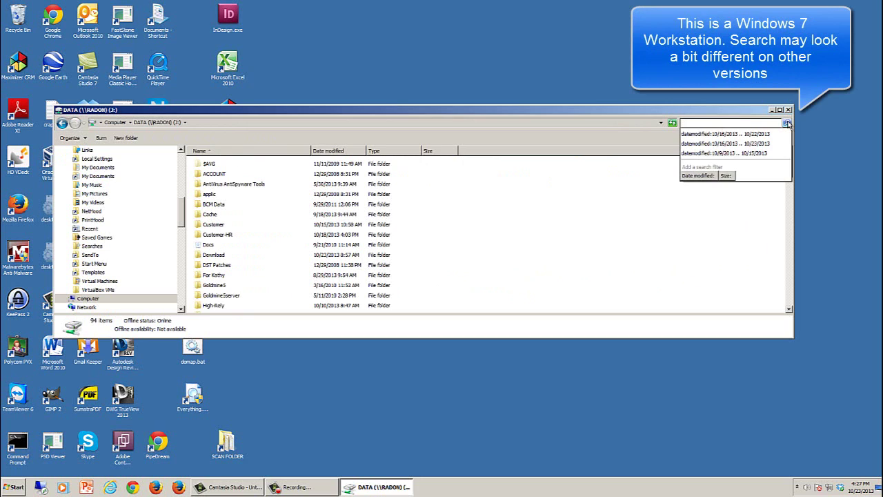
{"action": "left_click", "coordinate": [700, 176]}
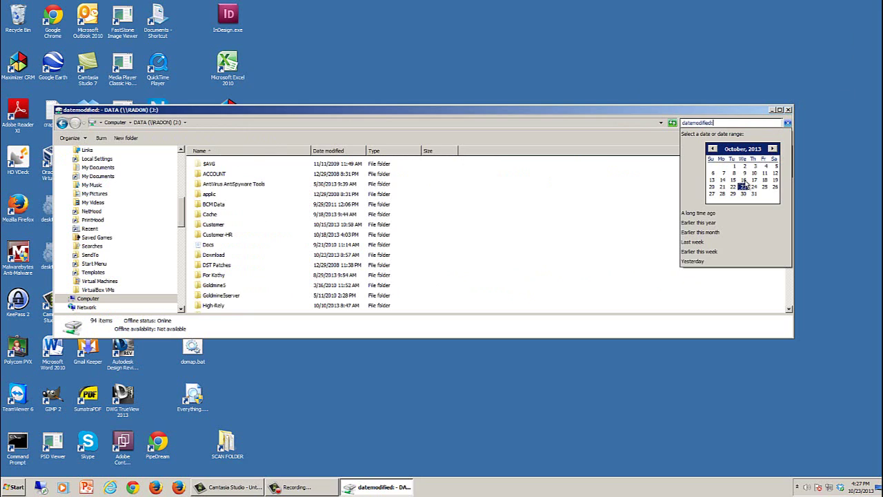
{"action": "left_click_drag", "start_coordinate": [744, 181], "coordinate": [732, 187]}
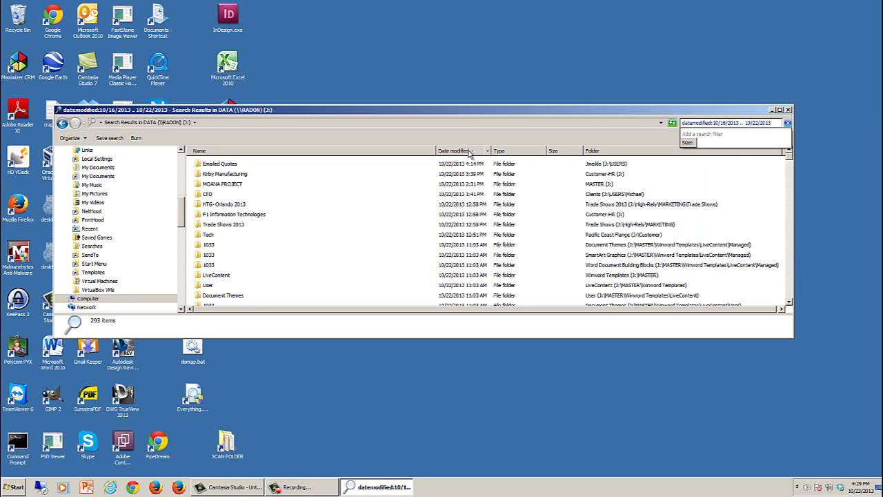
Sort the results by date modified, newest first, and maximize the window
{"action": "left_click", "coordinate": [469, 153]}
{"action": "left_click", "coordinate": [469, 153]}
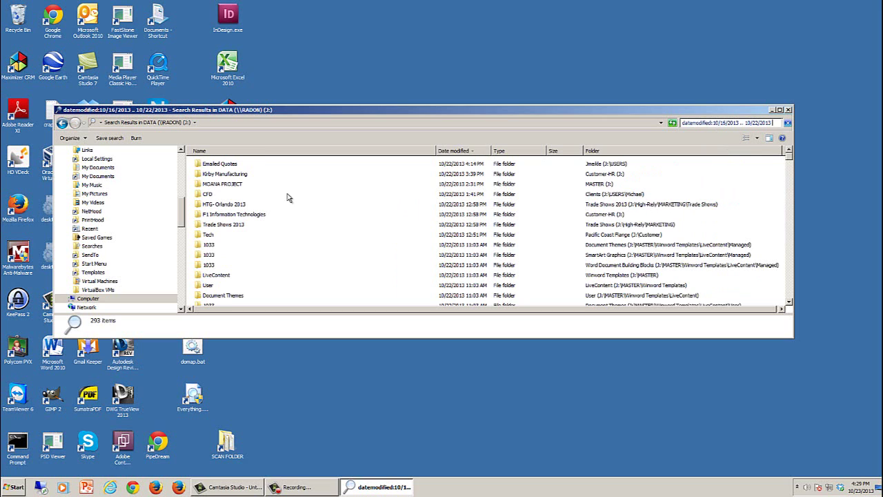
{"action": "left_click", "coordinate": [779, 110]}
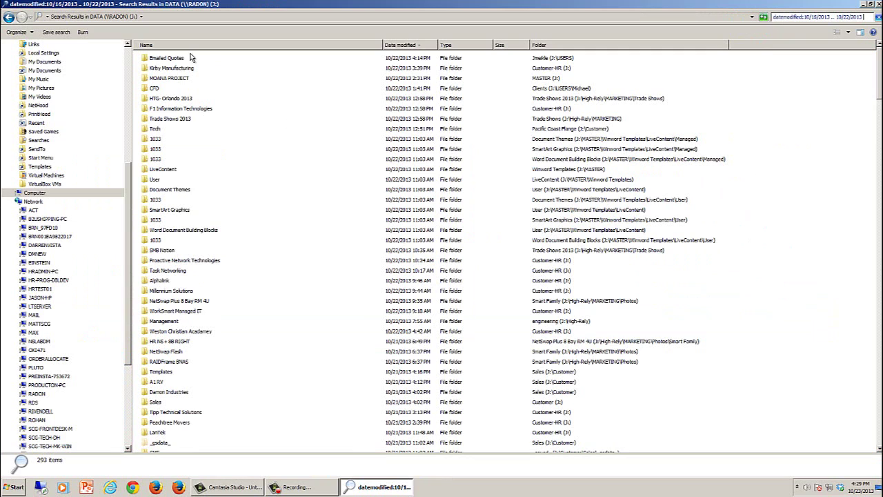
Select the Emailed Quotes result and scroll through the results list
{"action": "left_click", "coordinate": [400, 61]}
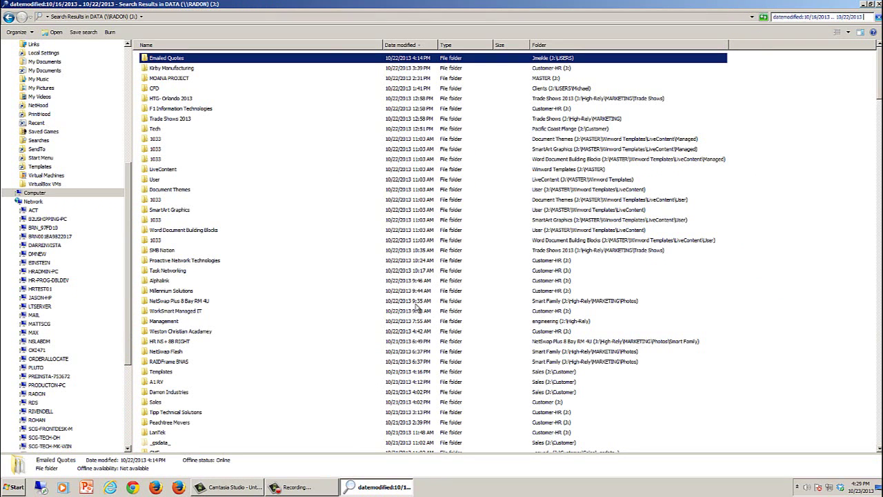
{"action": "scroll", "coordinate": [414, 303], "scroll_direction": "down", "scroll_amount": 5}
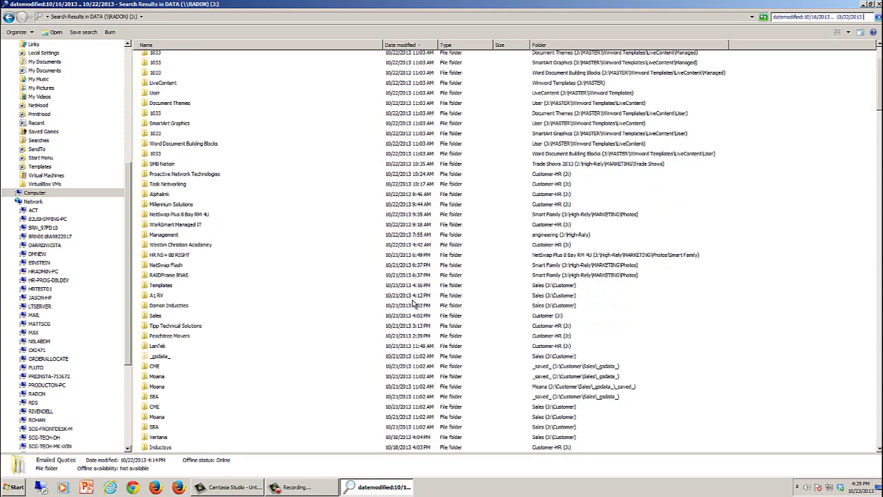
{"action": "scroll", "coordinate": [412, 301], "scroll_direction": "down", "scroll_amount": 15}
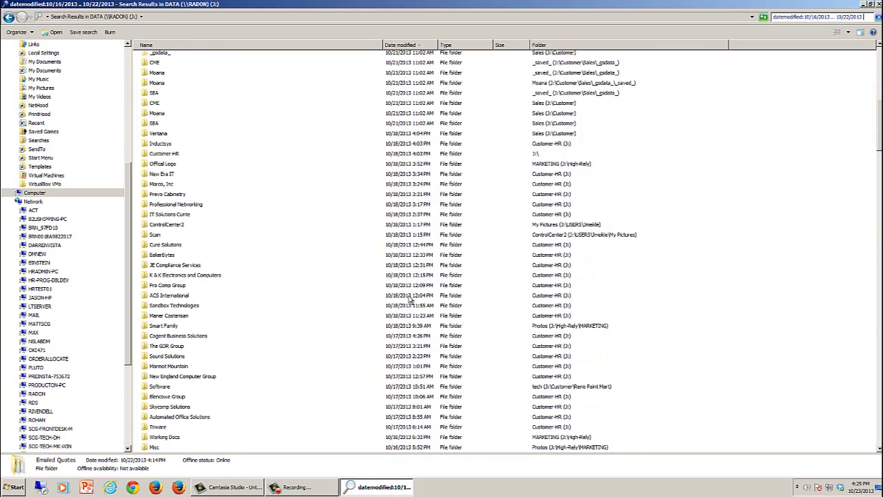
{"action": "scroll", "coordinate": [409, 299], "scroll_direction": "down", "scroll_amount": 12}
{"action": "scroll", "coordinate": [410, 299], "scroll_direction": "up", "scroll_amount": 4}
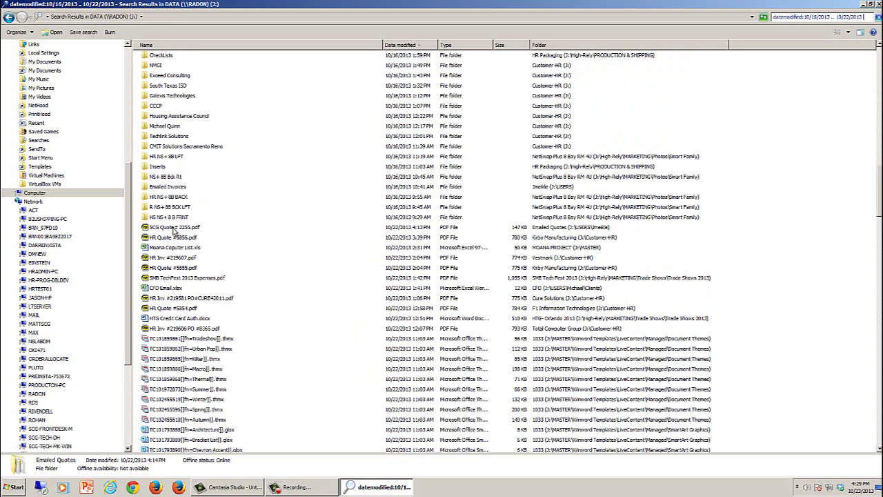
Select all 189 result files, starting from SCG Quote# 2255.pdf
{"action": "left_click", "coordinate": [169, 231]}
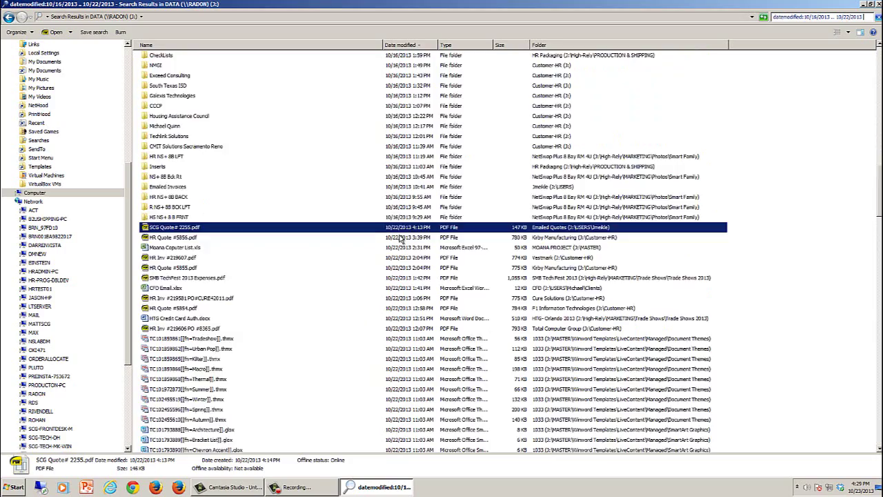
{"action": "scroll", "coordinate": [400, 238], "scroll_direction": "down", "scroll_amount": 9}
{"action": "left_click_drag", "start_coordinate": [872, 232], "coordinate": [845, 426]}
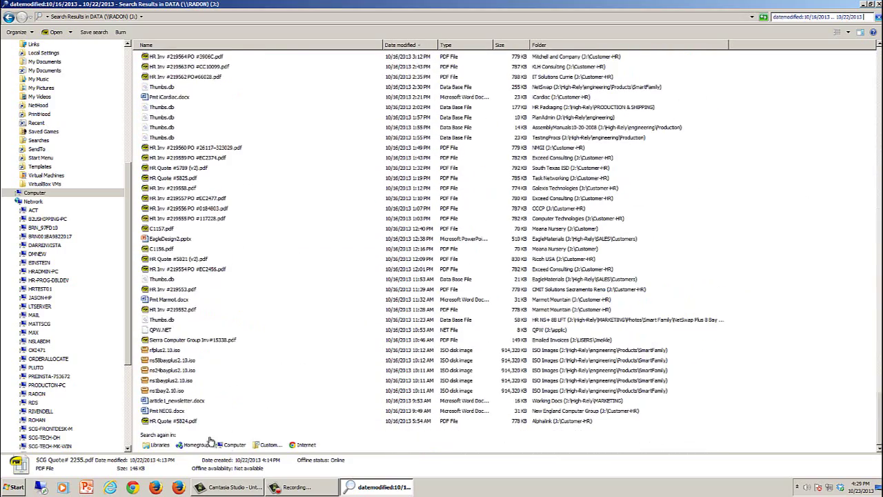
{"action": "key", "text": "ctrl+a"}
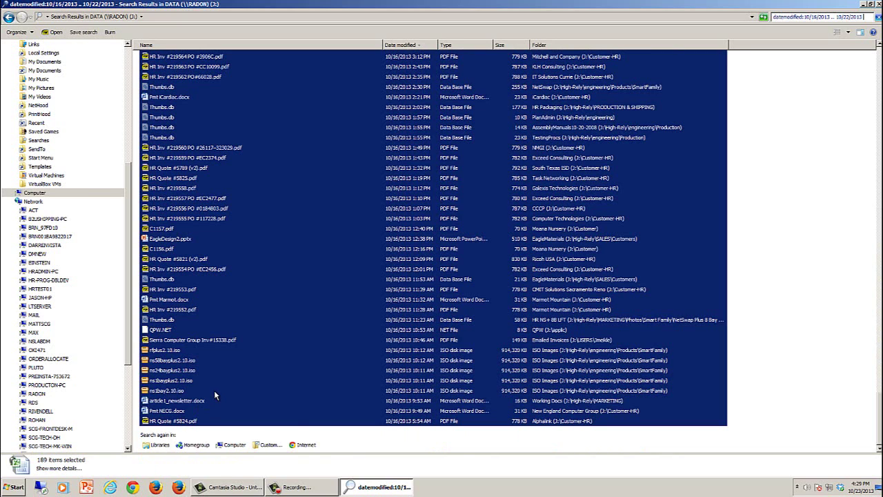
{"action": "scroll", "coordinate": [213, 394], "scroll_direction": "up", "scroll_amount": 9}
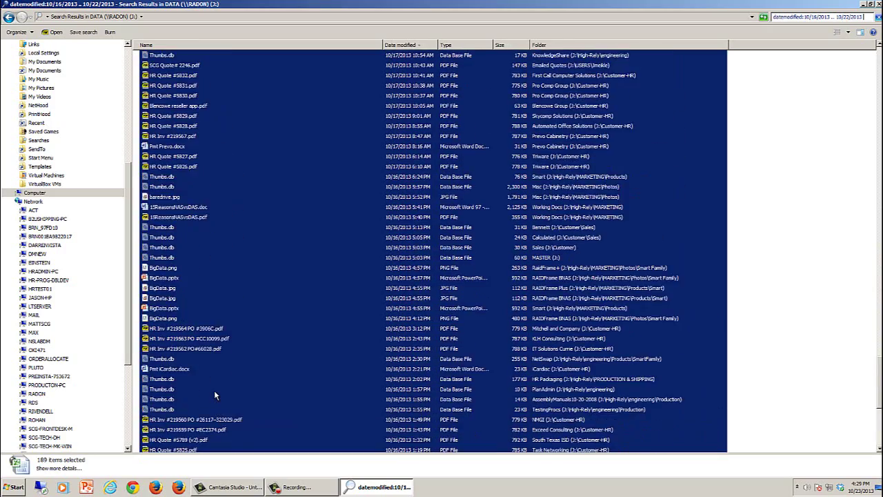
{"action": "scroll", "coordinate": [215, 393], "scroll_direction": "up", "scroll_amount": 15}
{"action": "scroll", "coordinate": [215, 395], "scroll_direction": "up", "scroll_amount": 9}
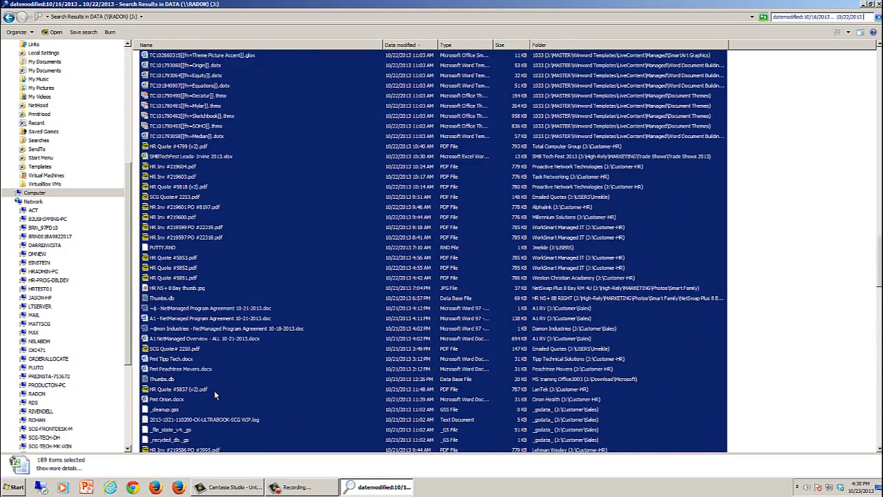
{"action": "scroll", "coordinate": [214, 395], "scroll_direction": "up", "scroll_amount": 8}
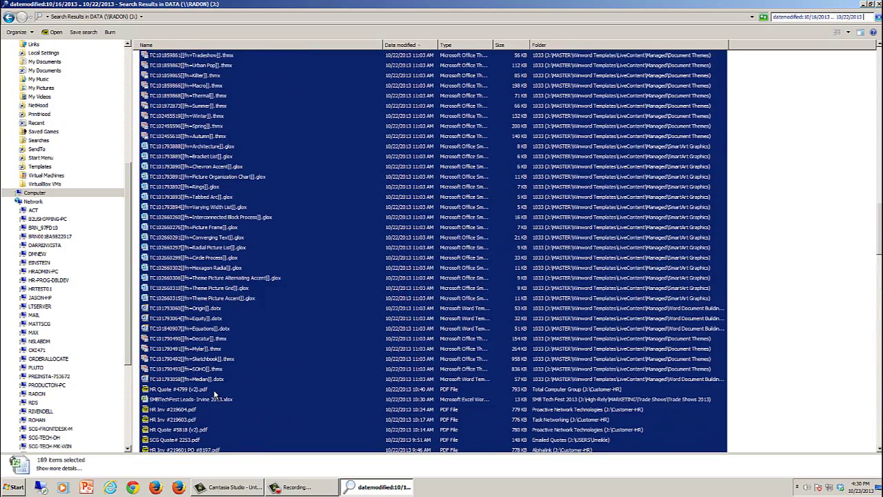
Show Properties for the 189 selected files and highlight their 4.43 GB size
{"action": "right_click", "coordinate": [377, 178]}
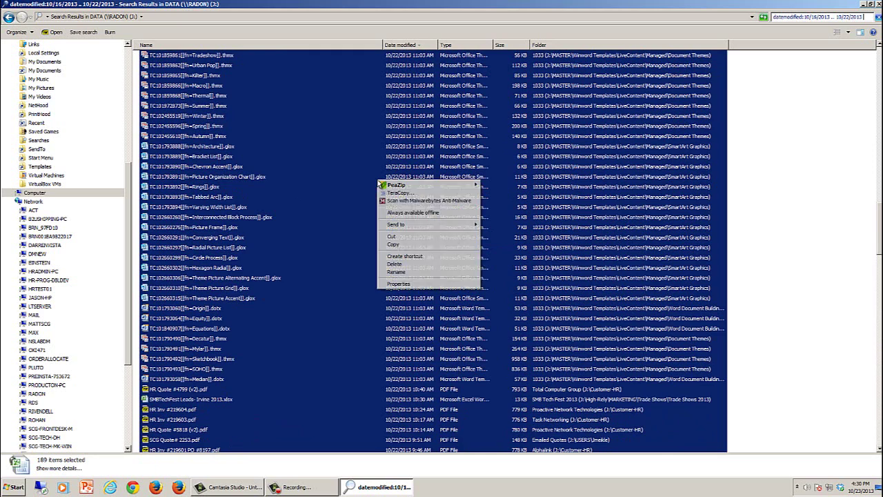
{"action": "left_click", "coordinate": [424, 283]}
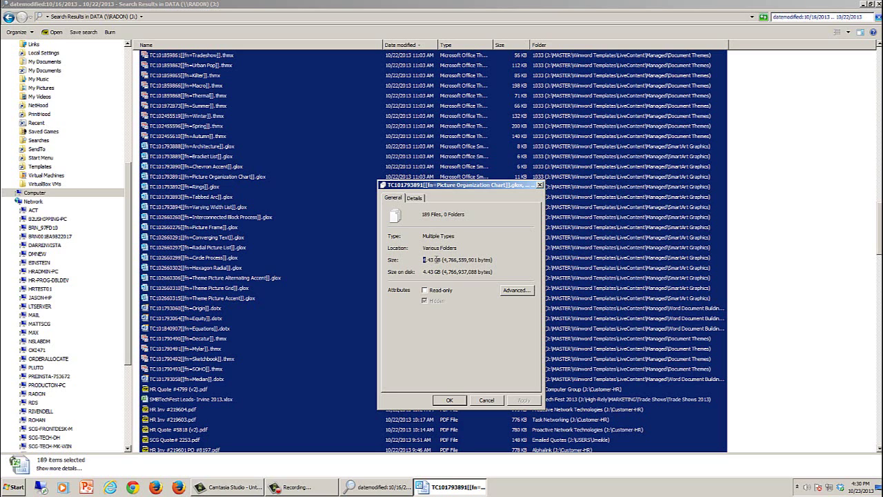
{"action": "left_click_drag", "start_coordinate": [423, 260], "coordinate": [441, 260]}
Launch Calculator by searching 'calc' from the Start menu
{"action": "left_click", "coordinate": [14, 487]}
{"action": "left_click", "coordinate": [44, 467]}
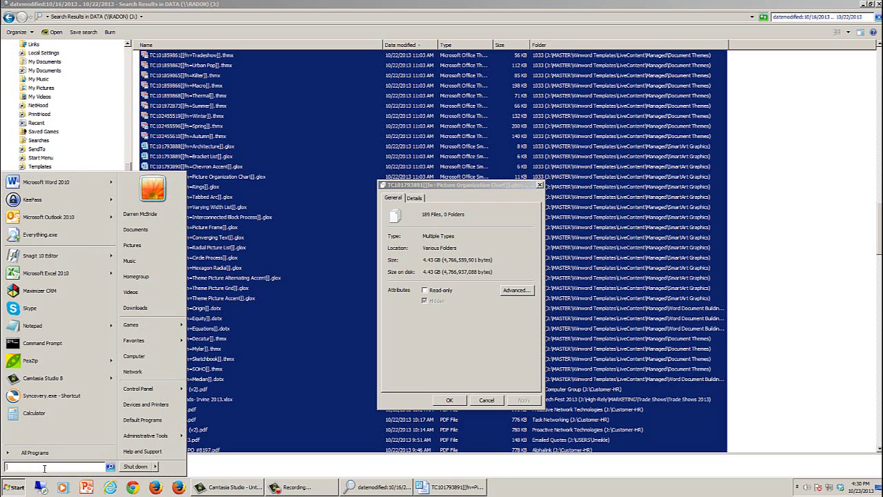
{"action": "type", "text": "calc"}
{"action": "key", "text": "Return"}
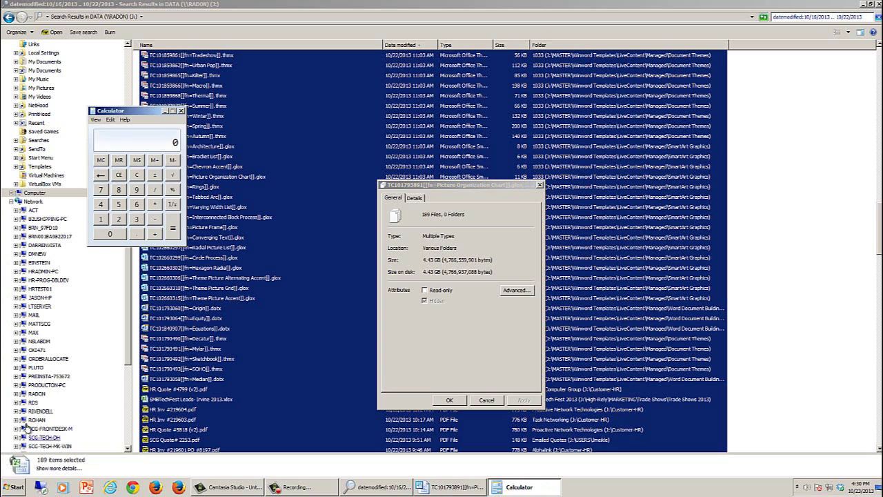
Compute 4.43 ÷ 7 (about 0.63), then close Calculator and the Properties dialog
{"action": "left_click", "coordinate": [102, 204]}
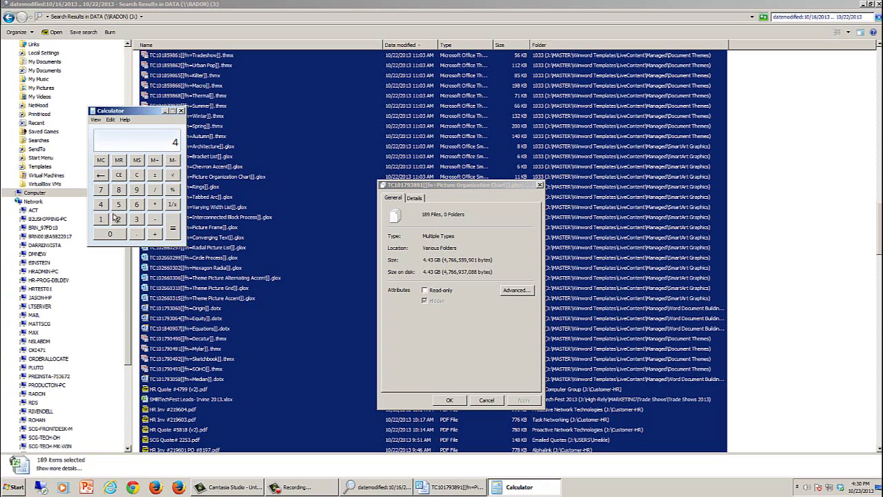
{"action": "left_click", "coordinate": [138, 234]}
{"action": "left_click", "coordinate": [102, 205]}
{"action": "left_click", "coordinate": [137, 219]}
{"action": "left_click", "coordinate": [159, 191]}
{"action": "left_click", "coordinate": [102, 190]}
{"action": "left_click", "coordinate": [174, 233]}
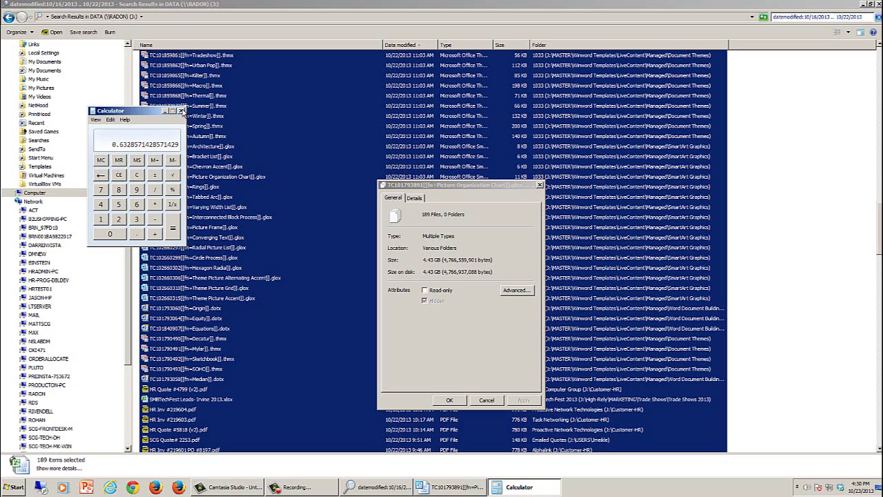
{"action": "left_click", "coordinate": [181, 111]}
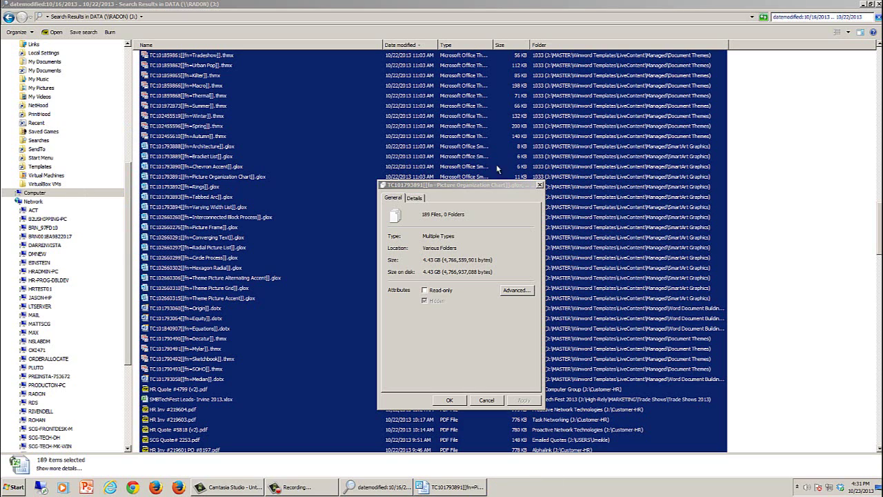
{"action": "left_click", "coordinate": [540, 185]}
Select the 58 files from 10/22/2013, SCG Quote# 2255.pdf through HR Quote #5851.pdf
{"action": "key", "text": "Delete"}
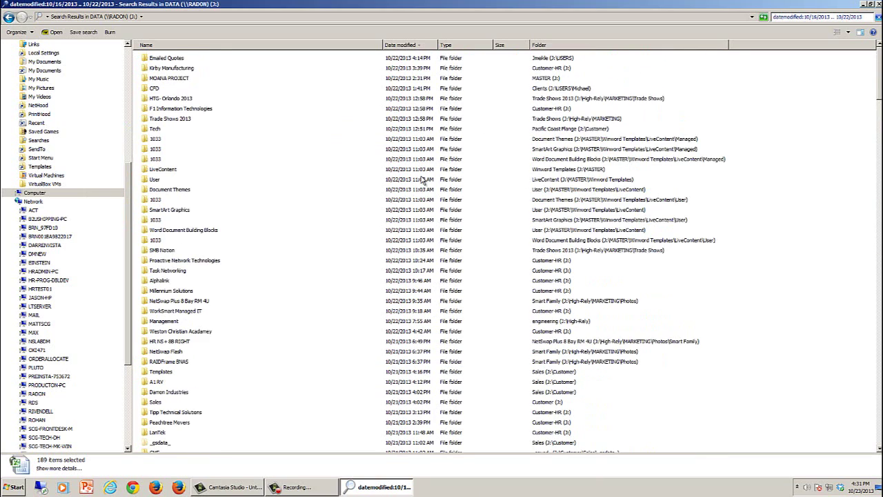
{"action": "scroll", "coordinate": [403, 222], "scroll_direction": "down", "scroll_amount": 7}
{"action": "scroll", "coordinate": [404, 222], "scroll_direction": "down", "scroll_amount": 12}
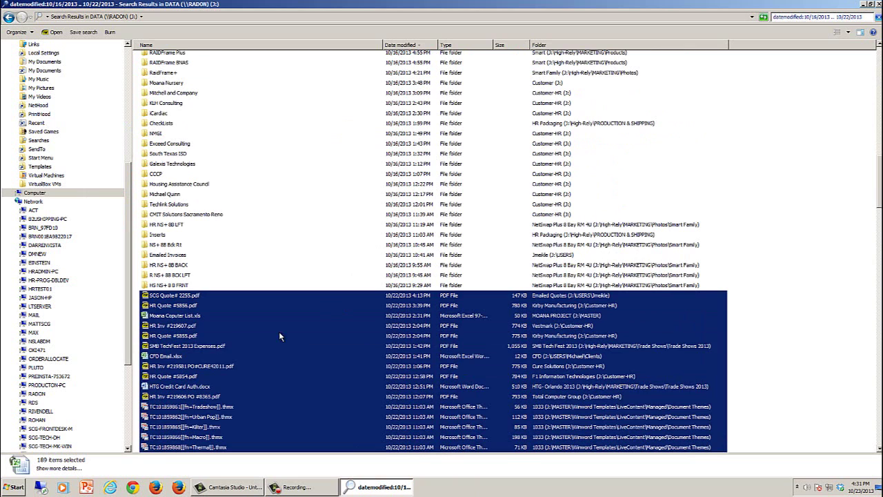
{"action": "left_click", "coordinate": [173, 296]}
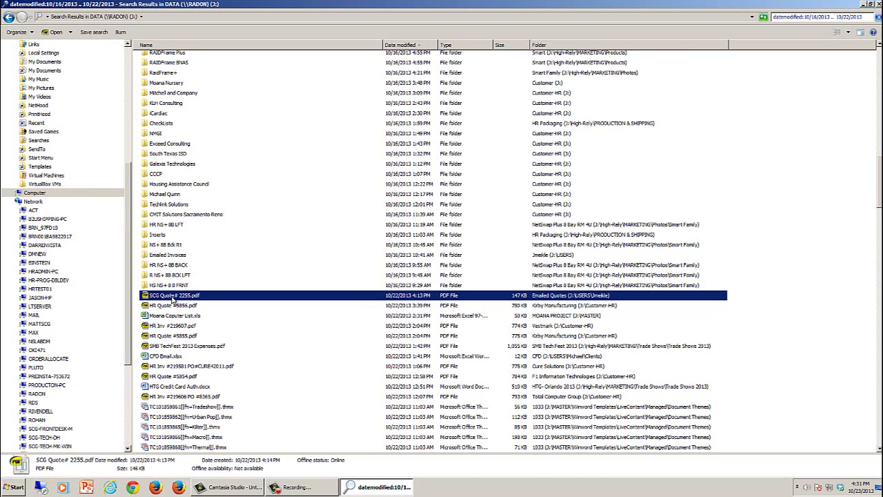
{"action": "scroll", "coordinate": [172, 296], "scroll_direction": "down", "scroll_amount": 5}
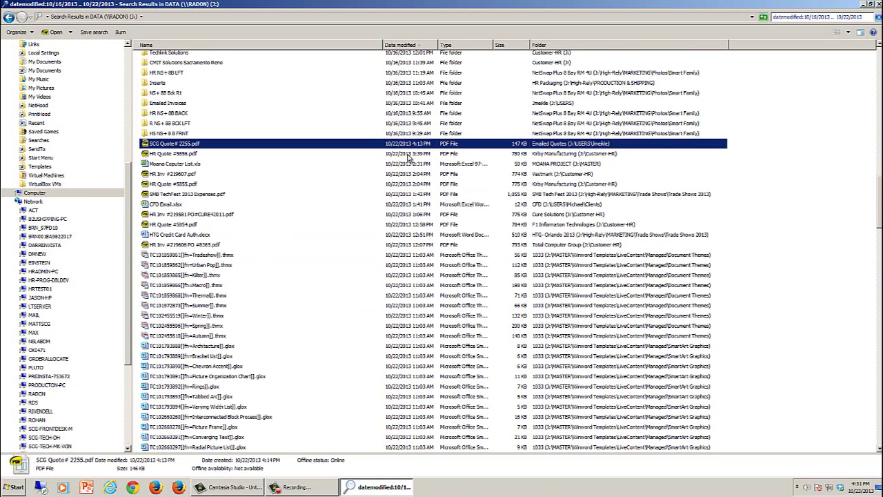
{"action": "scroll", "coordinate": [417, 276], "scroll_direction": "down", "scroll_amount": 15}
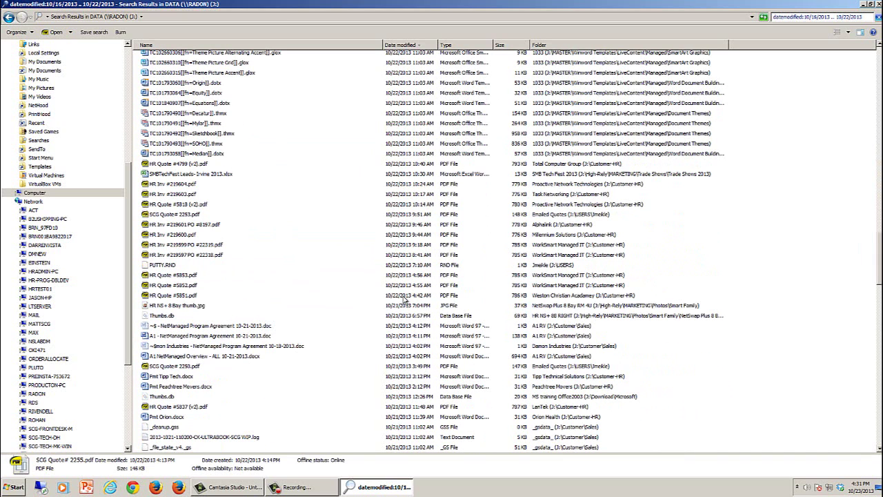
{"action": "left_click", "coordinate": [404, 296], "text": "shift"}
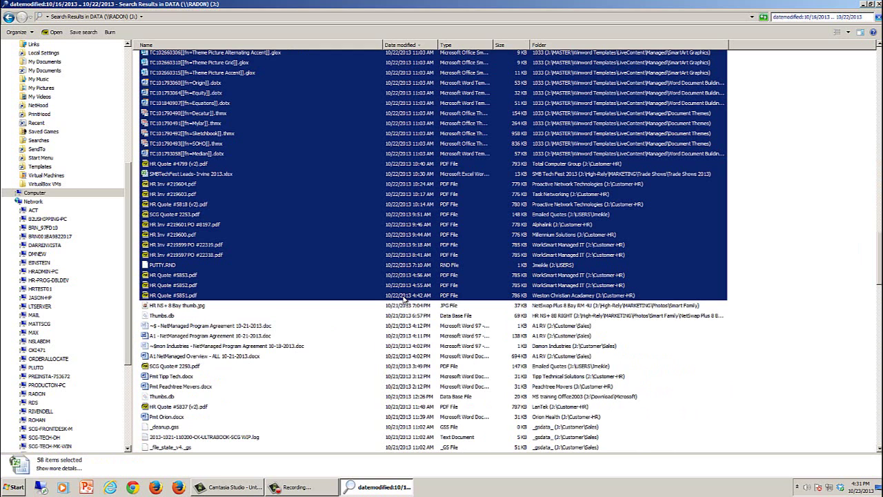
{"action": "scroll", "coordinate": [405, 298], "scroll_direction": "up", "scroll_amount": 12}
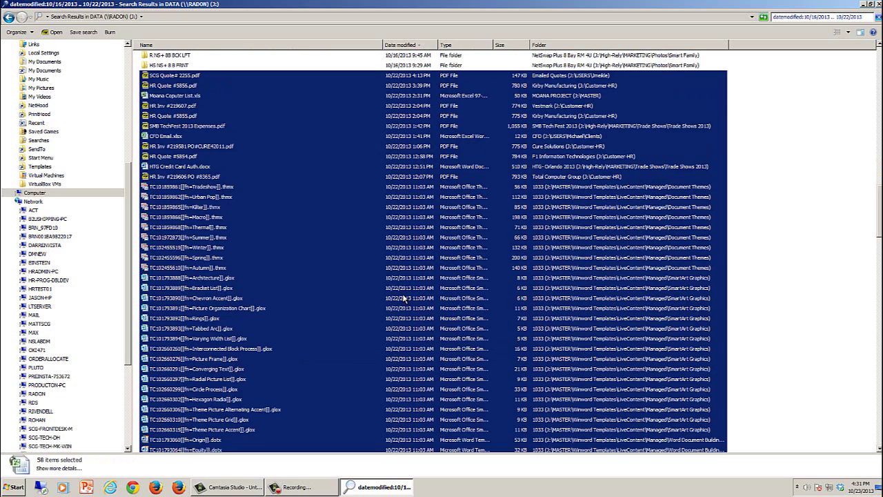
{"action": "scroll", "coordinate": [404, 298], "scroll_direction": "down", "scroll_amount": 4}
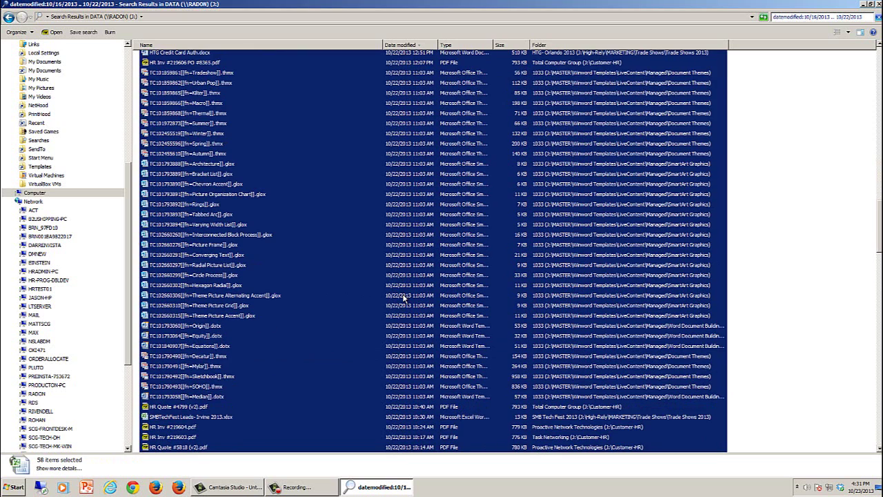
{"action": "right_click", "coordinate": [407, 244]}
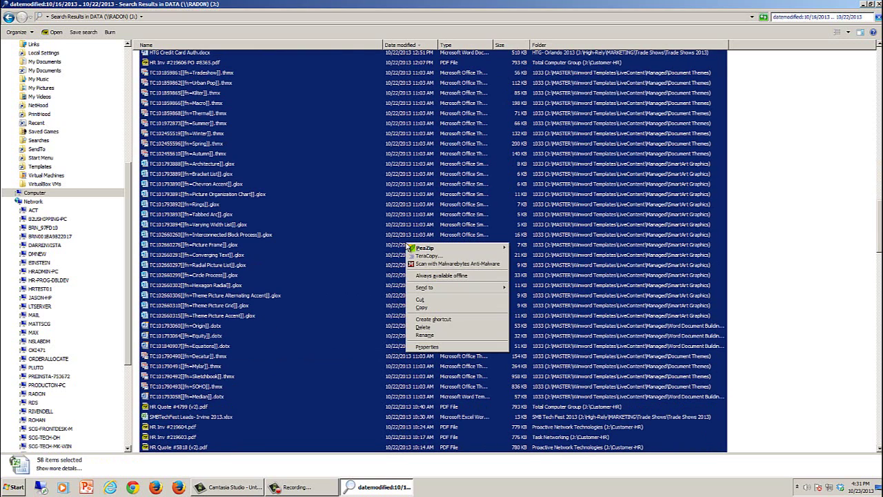
{"action": "left_click", "coordinate": [441, 346]}
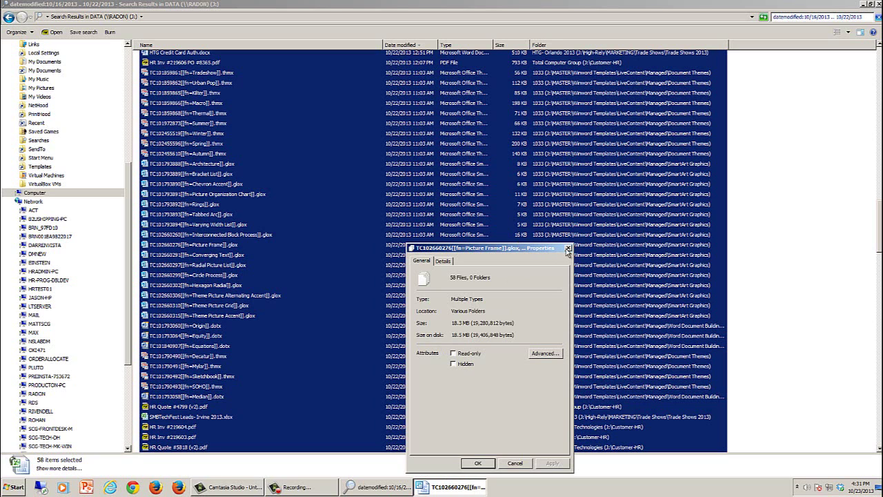
{"action": "left_click", "coordinate": [567, 249]}
Select the 20 files from 10/21/2013 and view their 4.41 MB total in Properties
{"action": "scroll", "coordinate": [430, 275], "scroll_direction": "down", "scroll_amount": 7}
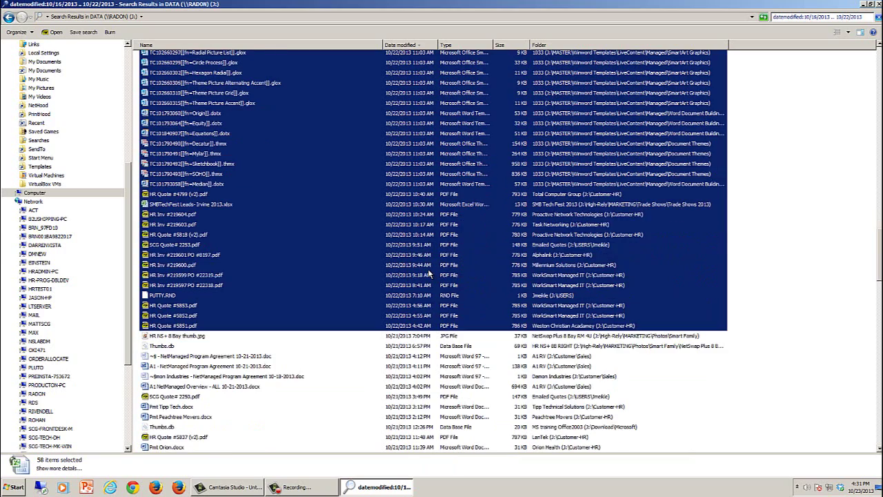
{"action": "left_click", "coordinate": [403, 337]}
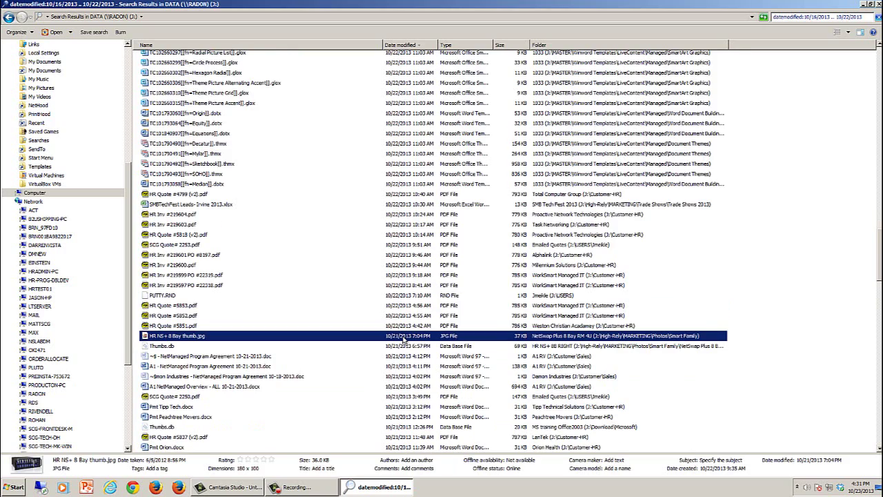
{"action": "scroll", "coordinate": [404, 338], "scroll_direction": "down", "scroll_amount": 10}
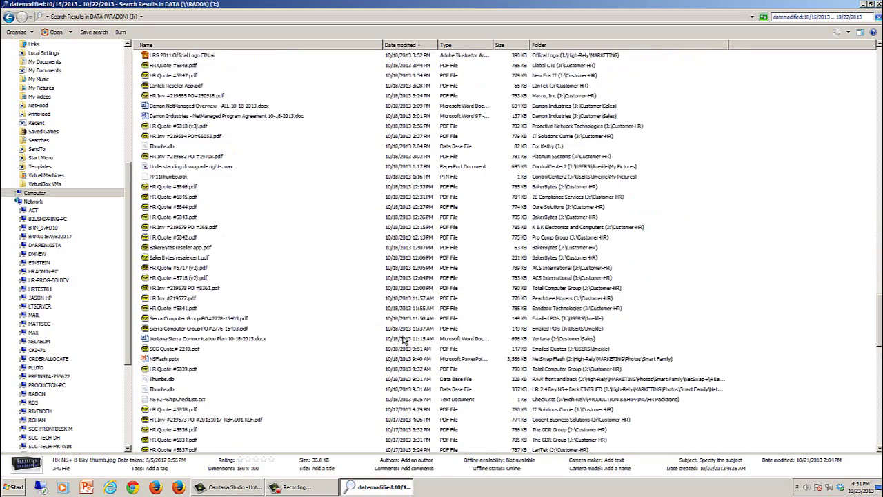
{"action": "scroll", "coordinate": [406, 339], "scroll_direction": "up", "scroll_amount": 8}
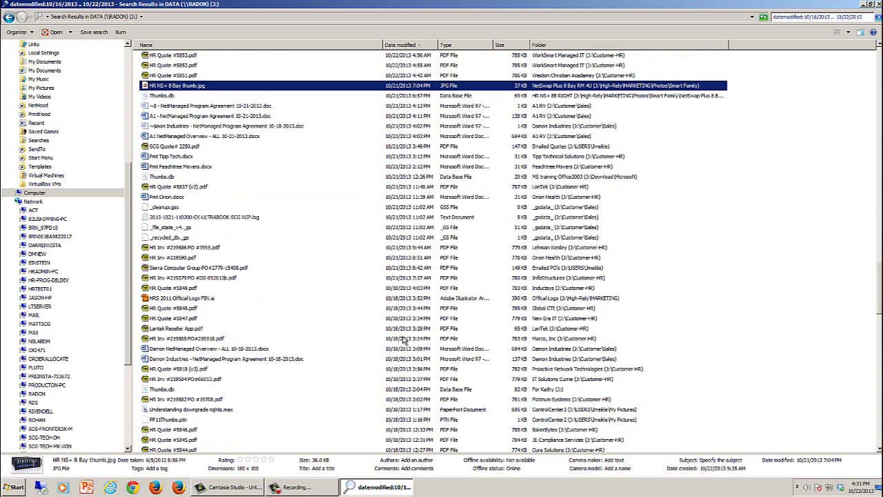
{"action": "left_click", "coordinate": [407, 279], "text": "shift"}
{"action": "right_click", "coordinate": [378, 168]}
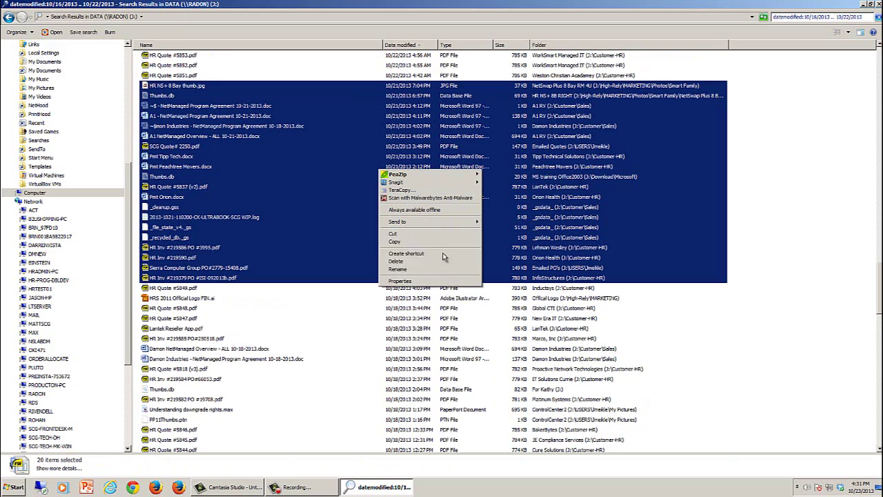
{"action": "left_click", "coordinate": [438, 283]}
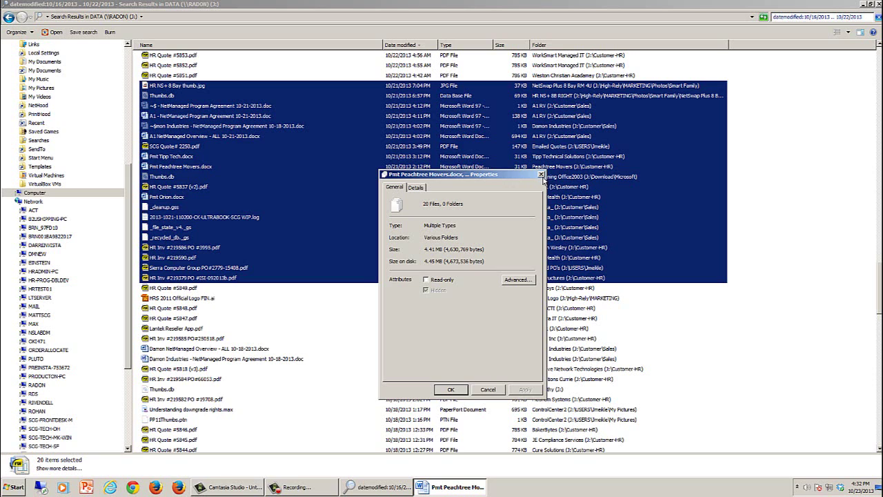
Close the Properties dialog for the 20 files from 10/21/2013
{"action": "left_click", "coordinate": [541, 175]}
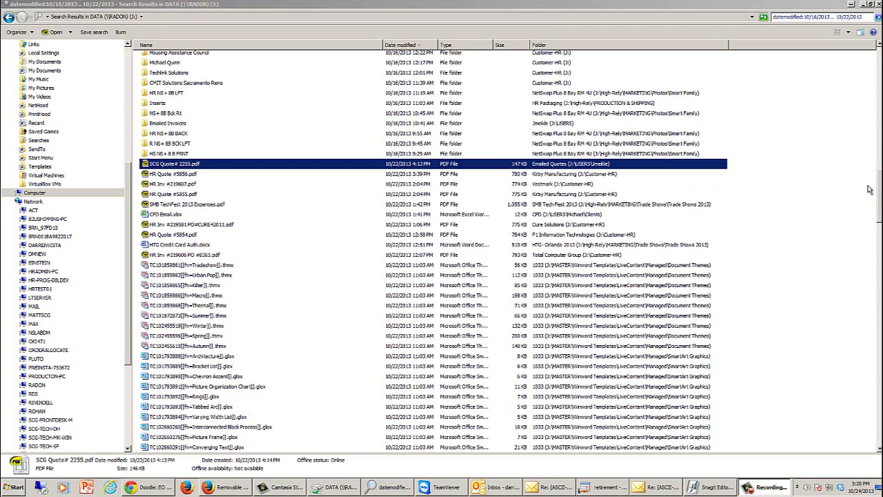
Select the five 914,320 KB ISO images at the list's bottom, totaling 4.35 GB
{"action": "scroll", "coordinate": [877, 184], "scroll_direction": "down", "scroll_amount": 6}
{"action": "scroll", "coordinate": [877, 184], "scroll_direction": "down", "scroll_amount": 15}
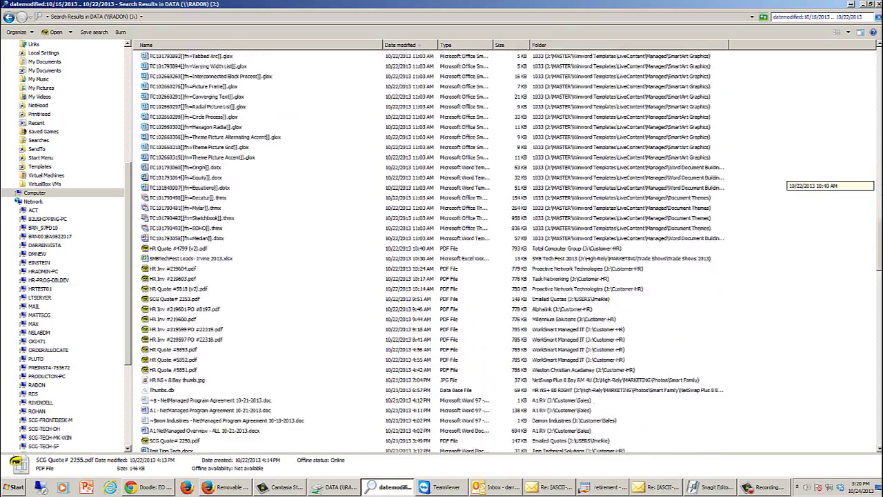
{"action": "scroll", "coordinate": [877, 184], "scroll_direction": "down", "scroll_amount": 15}
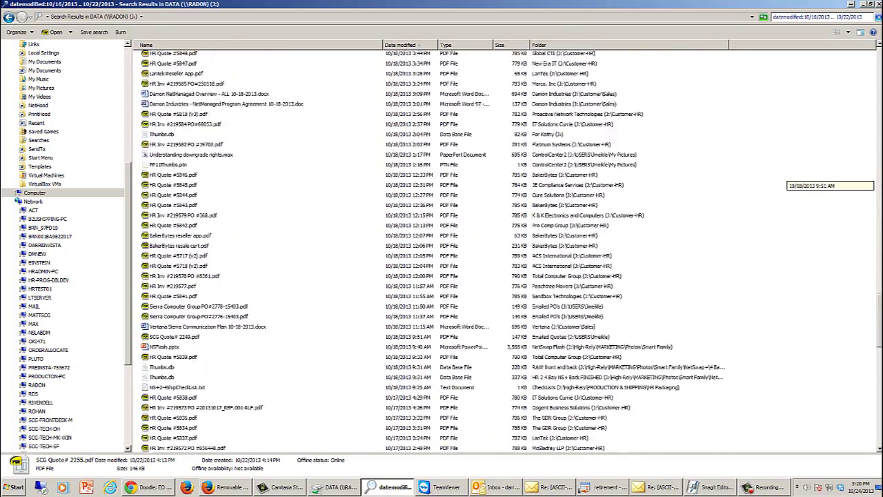
{"action": "scroll", "coordinate": [877, 184], "scroll_direction": "down", "scroll_amount": 10}
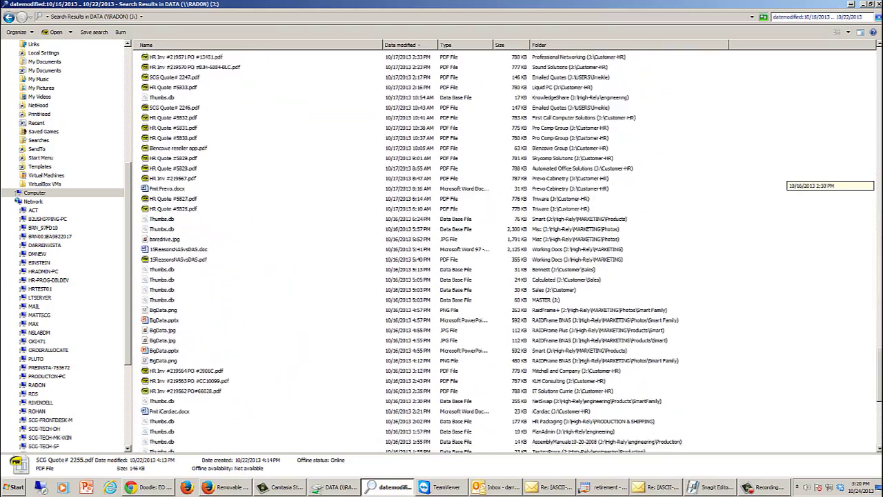
{"action": "scroll", "coordinate": [877, 185], "scroll_direction": "down", "scroll_amount": 2}
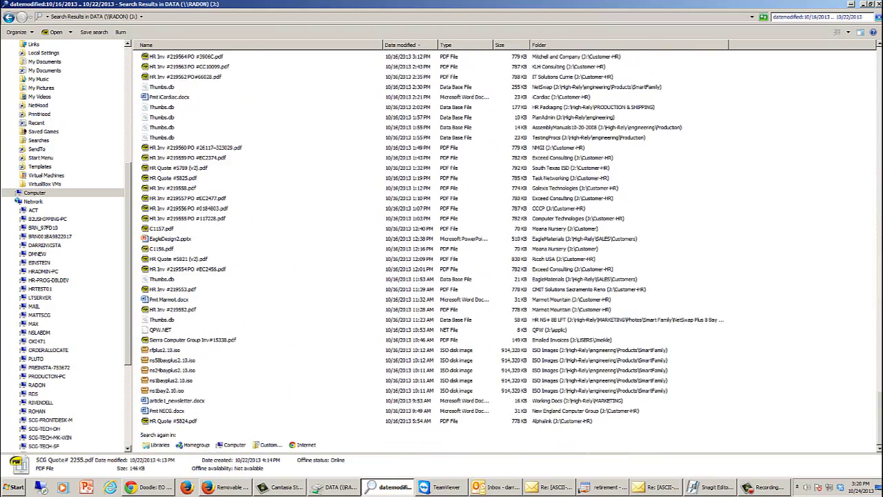
{"action": "left_click", "coordinate": [393, 354]}
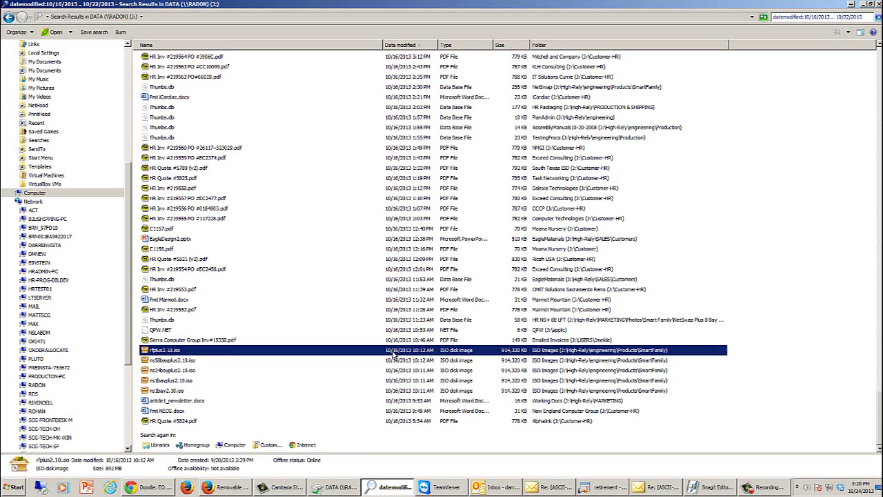
{"action": "left_click", "coordinate": [411, 391], "text": "shift"}
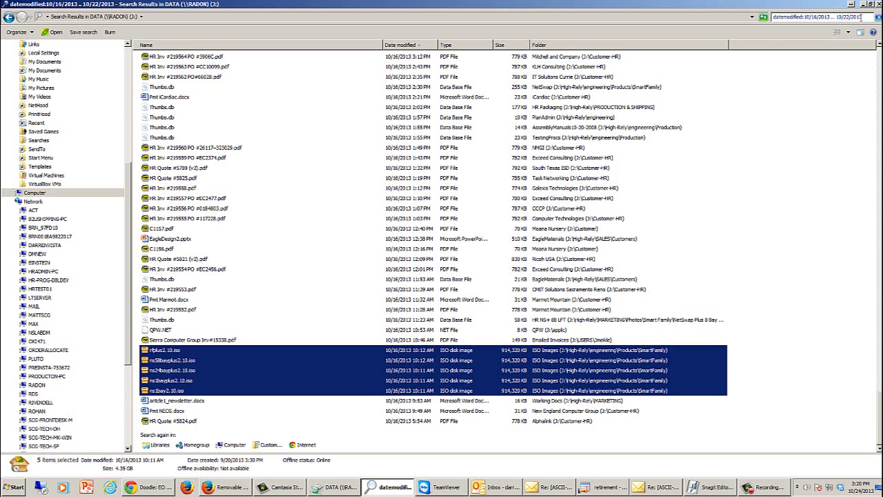
{"action": "left_click", "coordinate": [861, 18]}
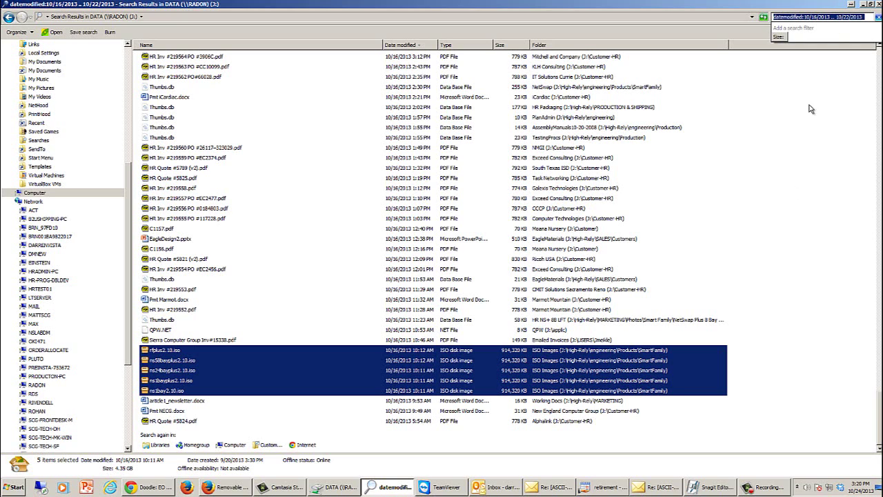
{"action": "left_click", "coordinate": [764, 489]}
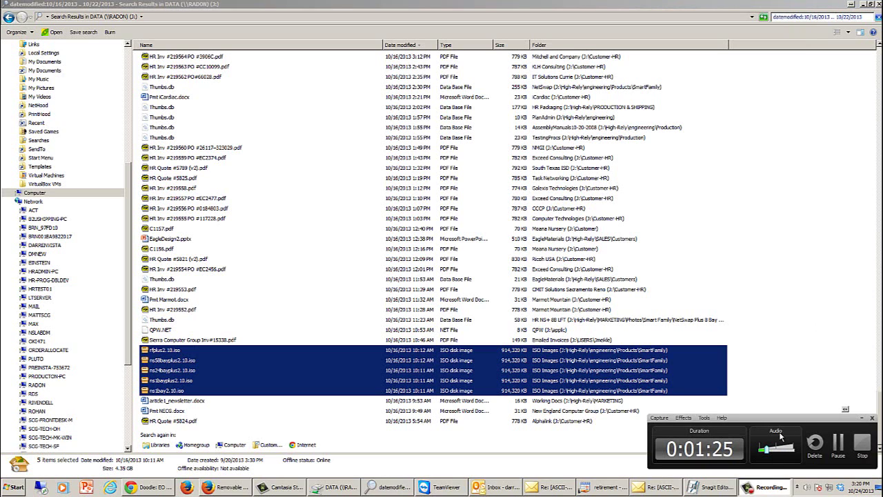